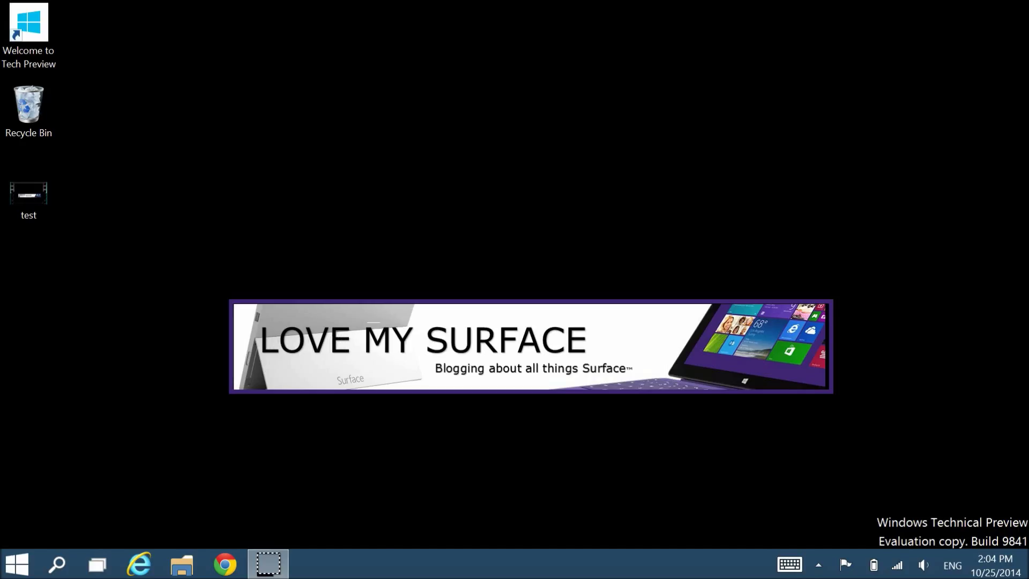
Search the system for 'automatic maintenance' and open the Change Automatic Maintenance settings page.
key("super+c")
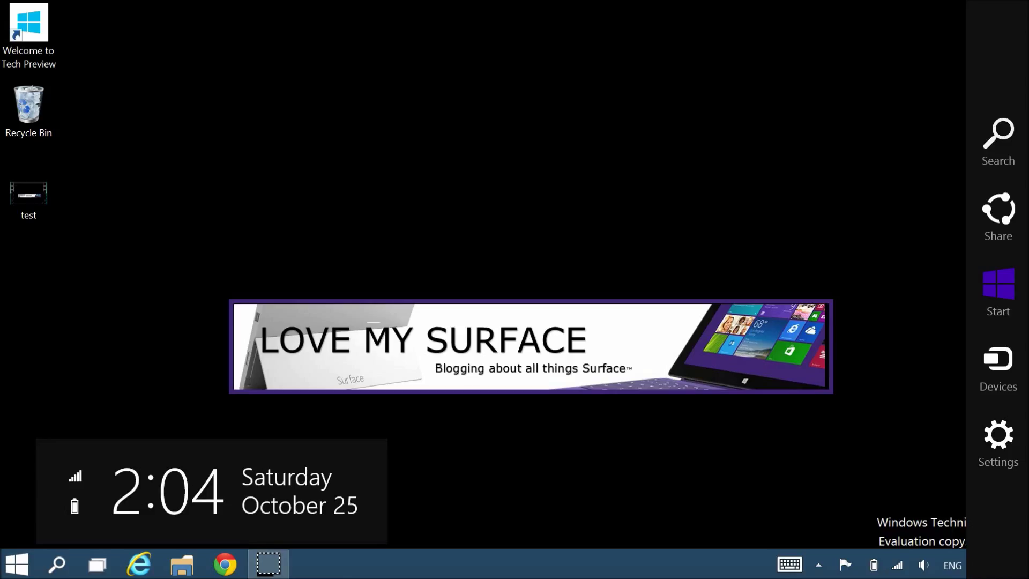
left_click(998, 141)
type("a")
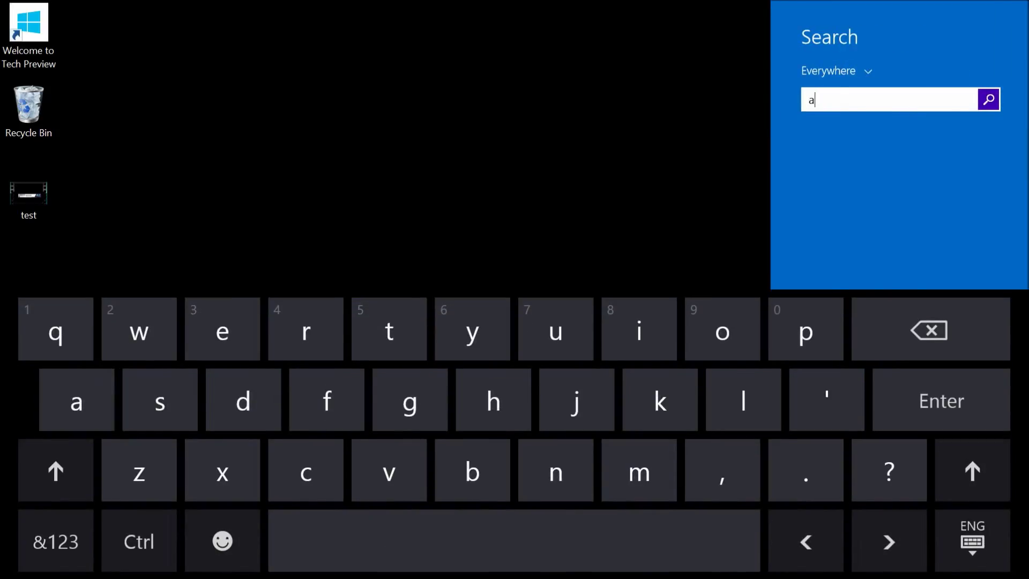
type("utomati")
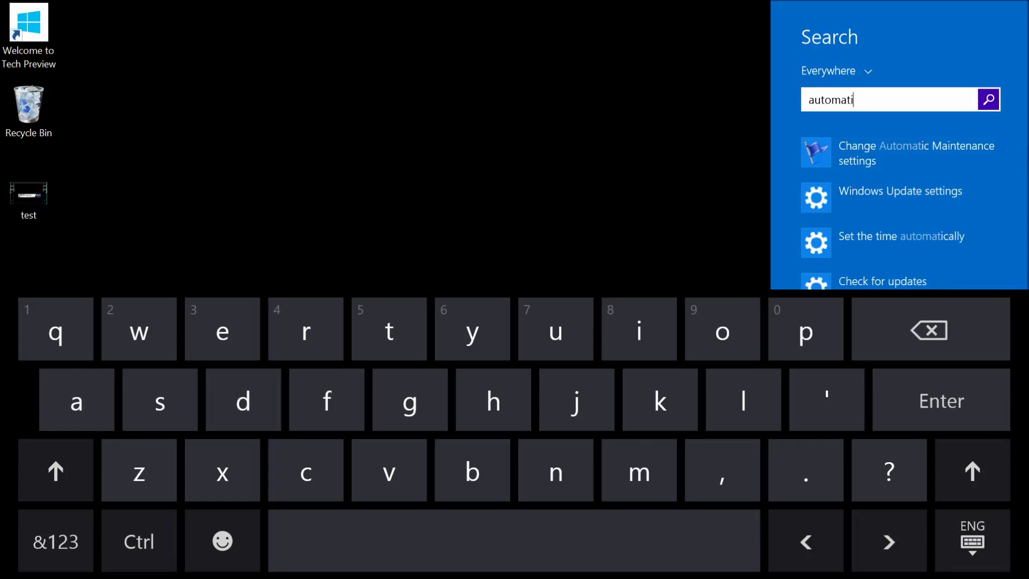
type("c main")
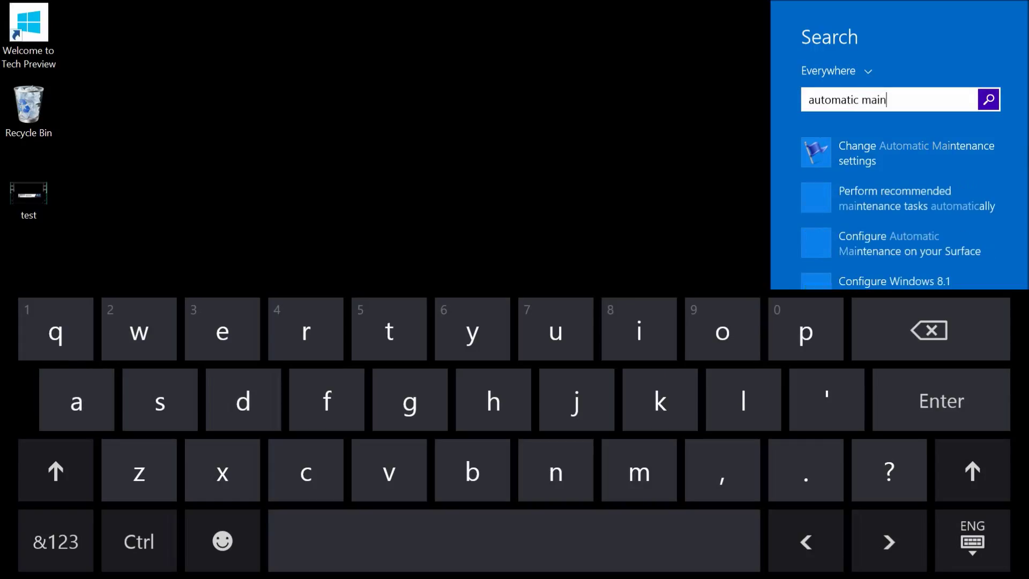
type("tenan")
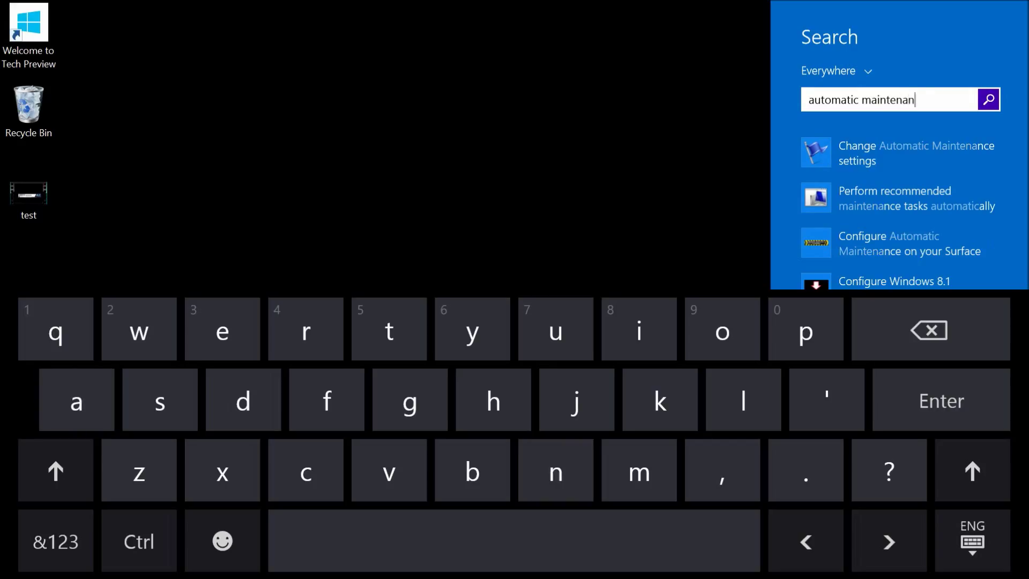
type("ce")
key("Return")
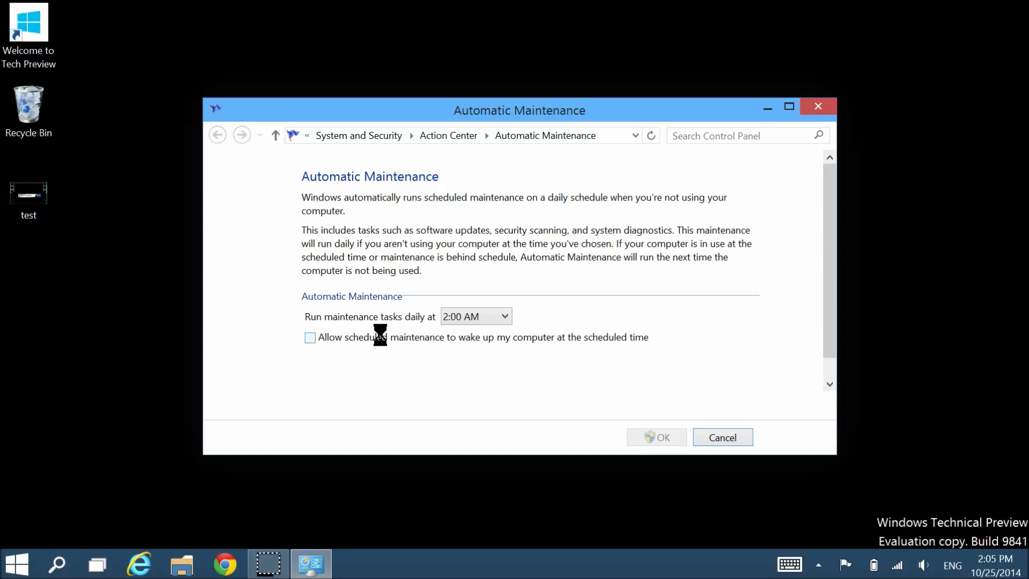
left_click(310, 338)
Expand the 'Run maintenance tasks daily at' time list on the Automatic Maintenance page.
left_click(495, 316)
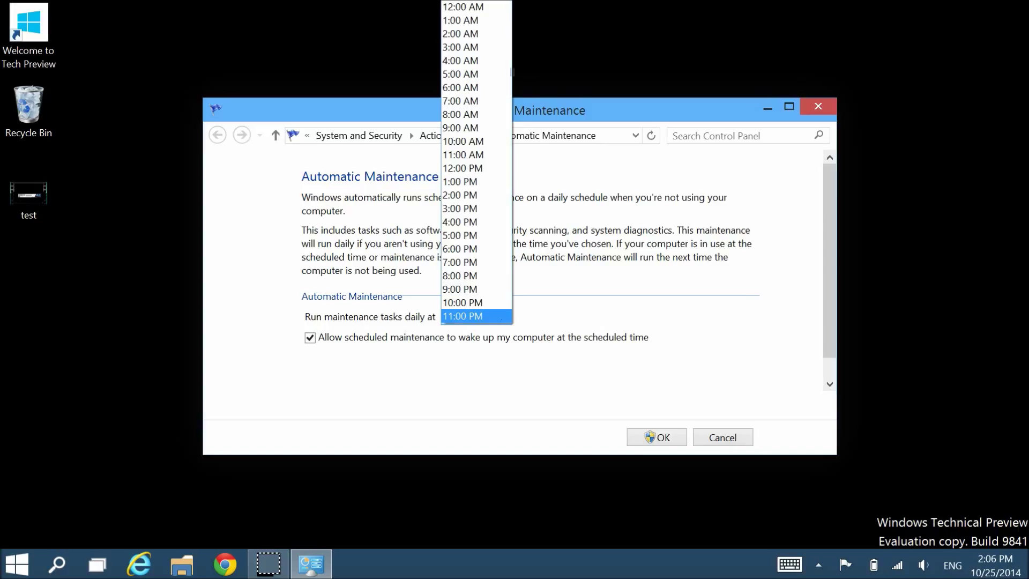
Set daily maintenance to 1:00 AM and confirm with OK, closing the settings window.
left_click(466, 21)
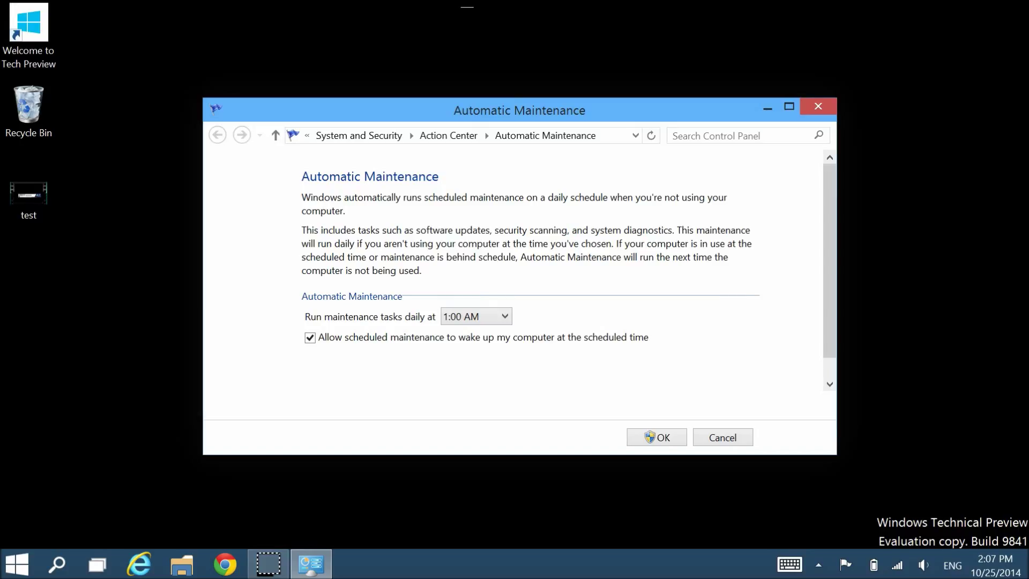
left_click(655, 435)
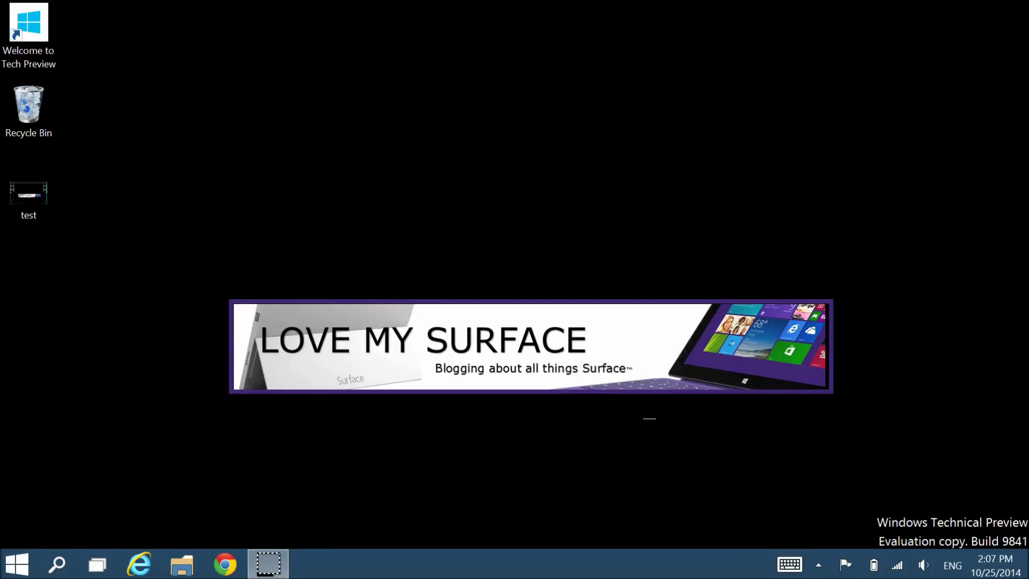